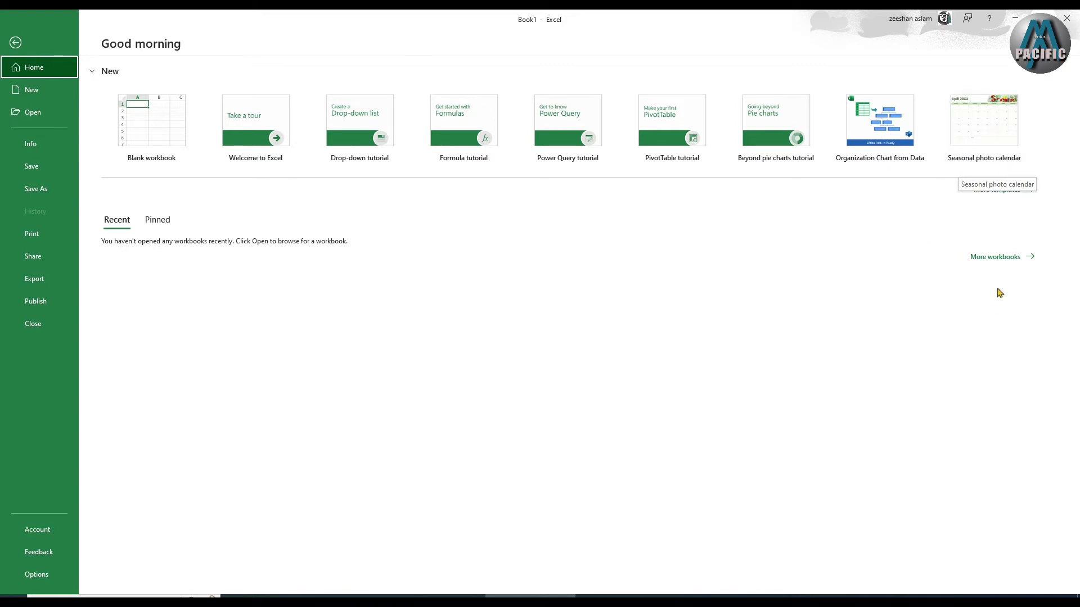
- Browse the full gallery of workbook templates, from the tutorials to the calendars, invoices, schedules and project planners
click(996, 190)
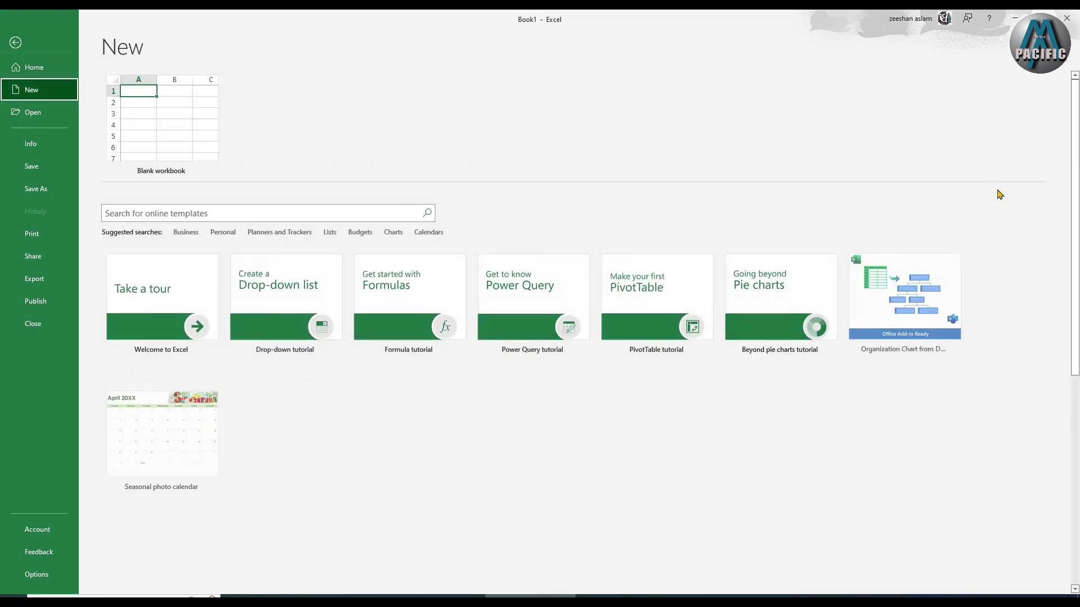
scroll(669, 362, down, 2)
scroll(669, 363, down, 8)
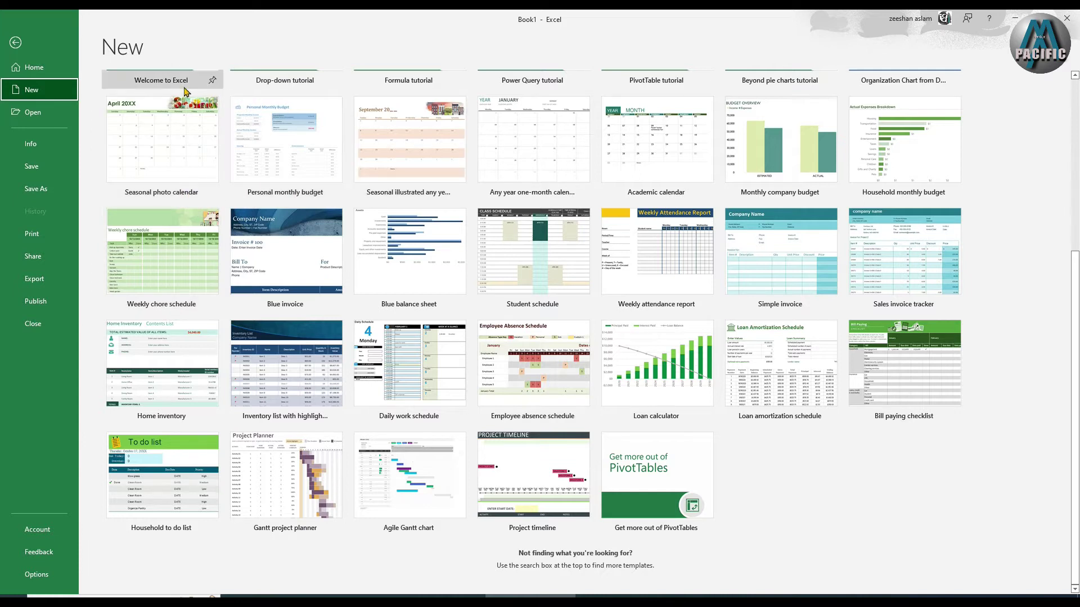
scroll(866, 288, up, 2)
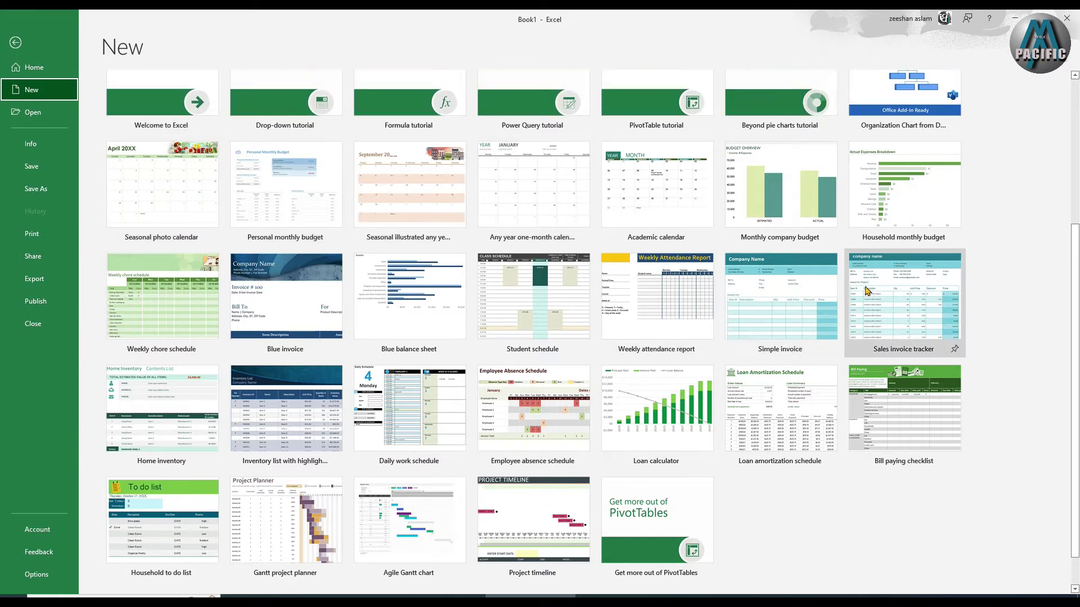
scroll(866, 288, up, 2)
scroll(866, 288, down, 2)
scroll(150, 101, up, 1)
scroll(150, 101, down, 1)
scroll(150, 101, up, 1)
scroll(150, 101, down, 3)
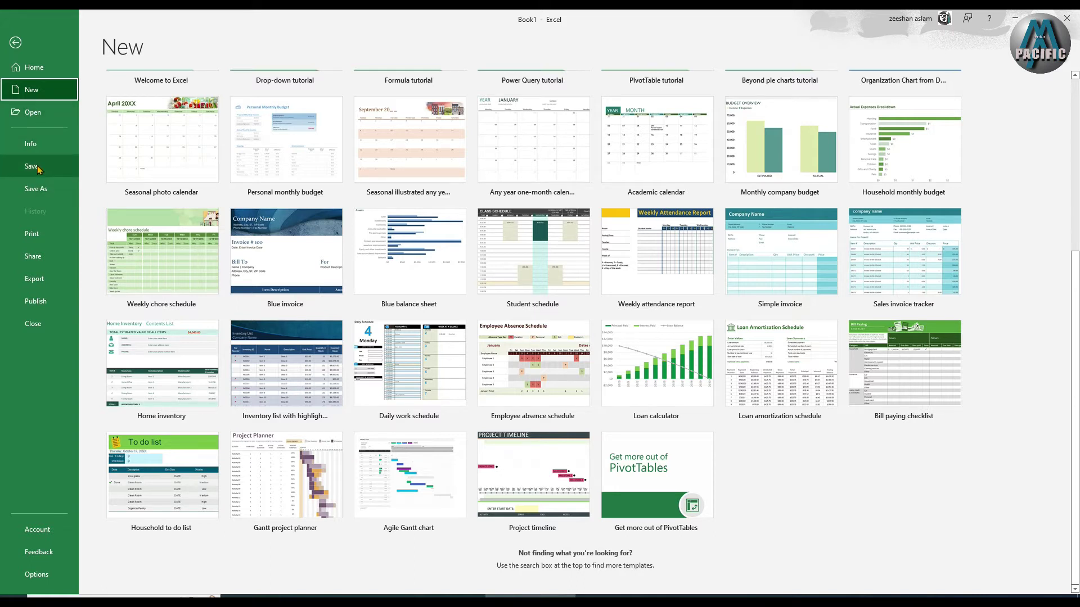
- Review the Save As locations This PC, Add a Place and the folder browser, and leave without saving the workbook
click(35, 189)
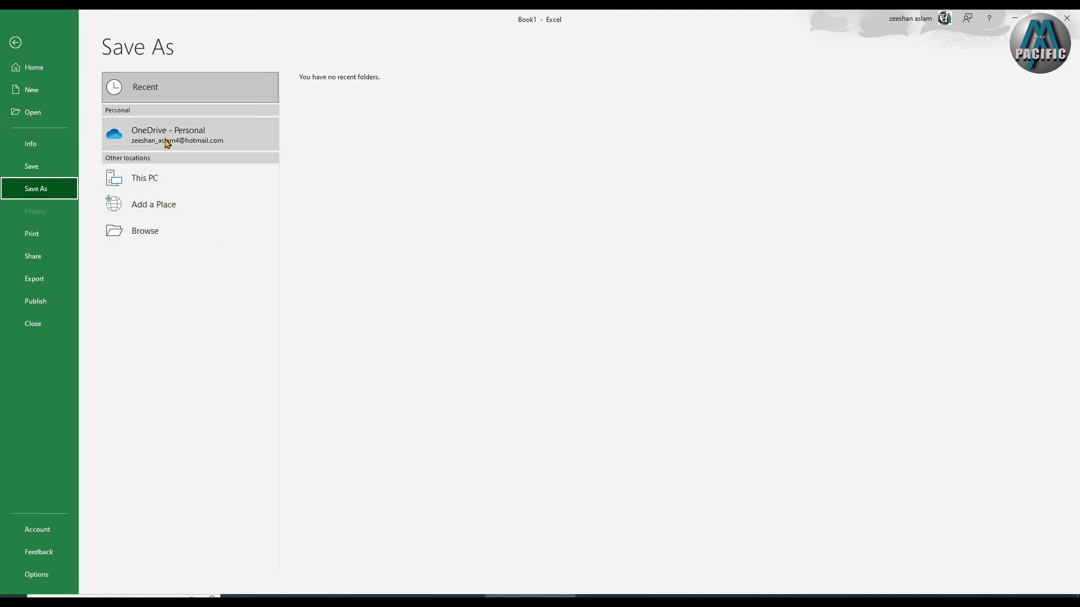
click(157, 185)
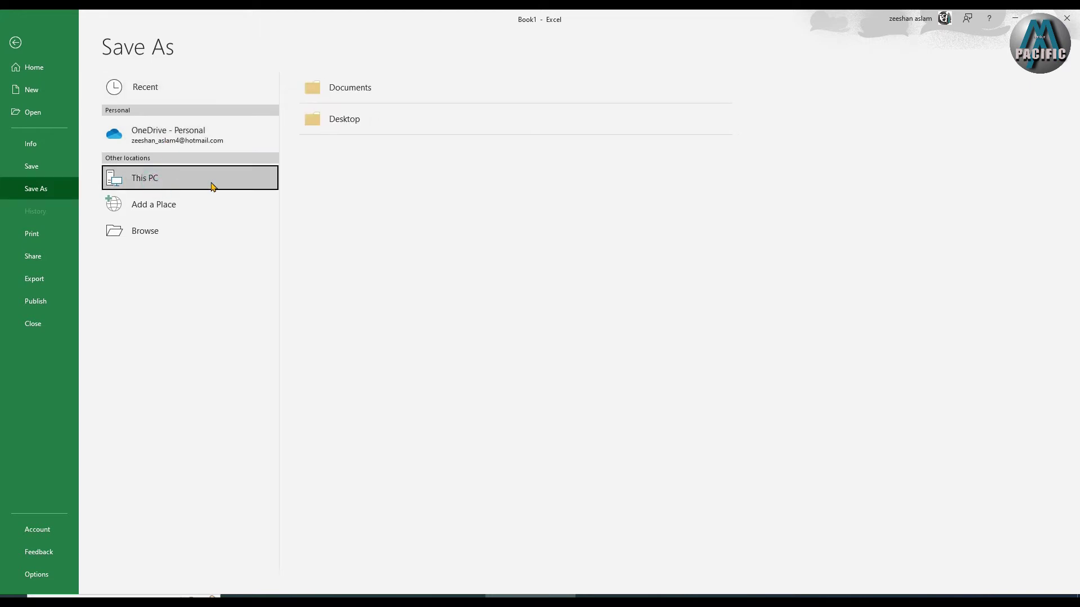
click(168, 204)
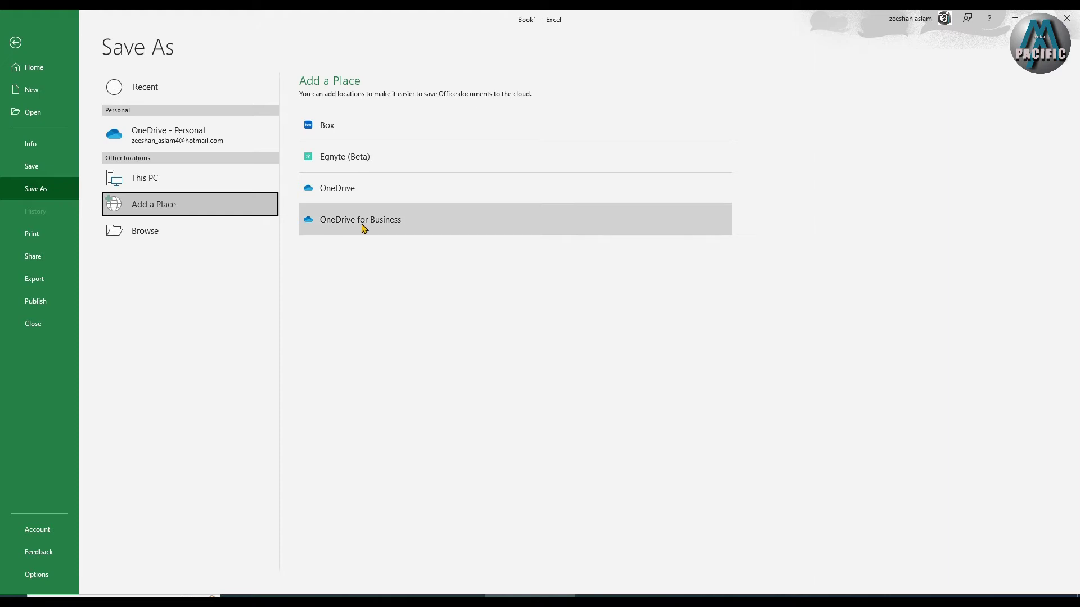
click(144, 232)
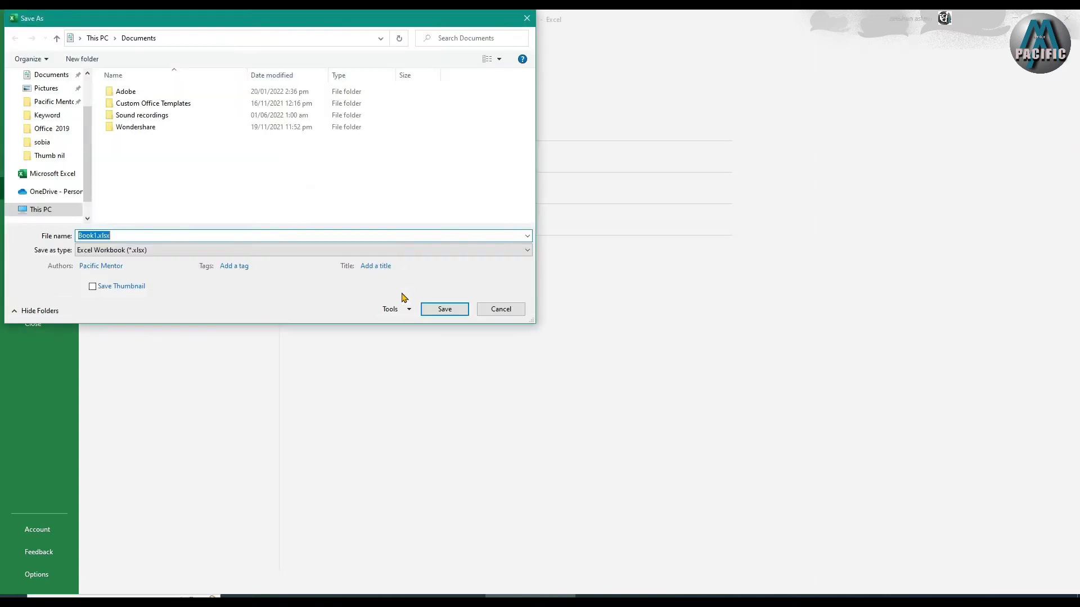
drag(87, 167, 84, 193)
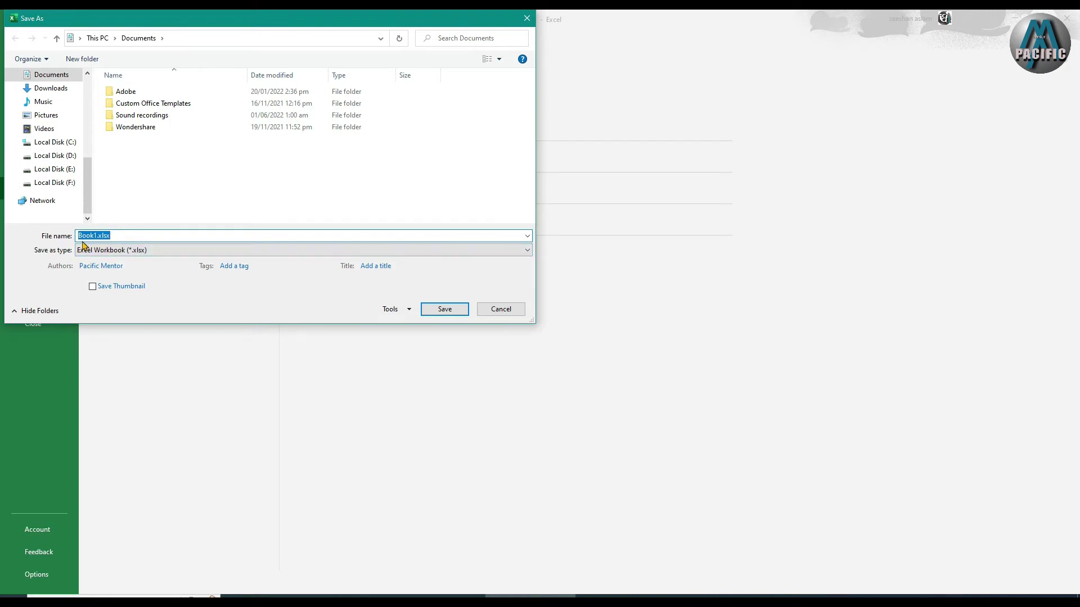
click(502, 314)
click(504, 319)
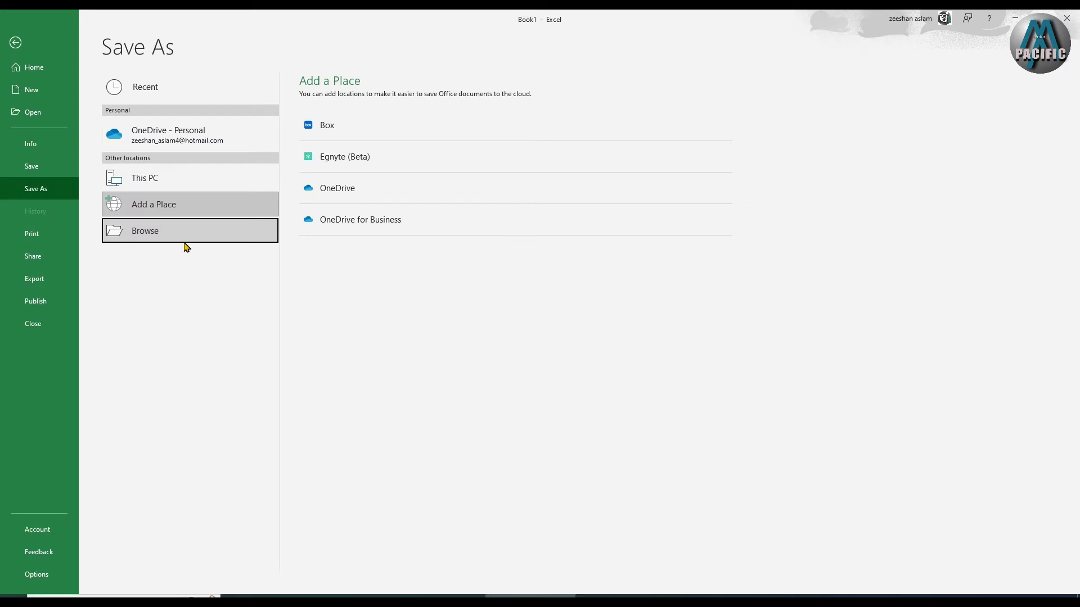
click(24, 189)
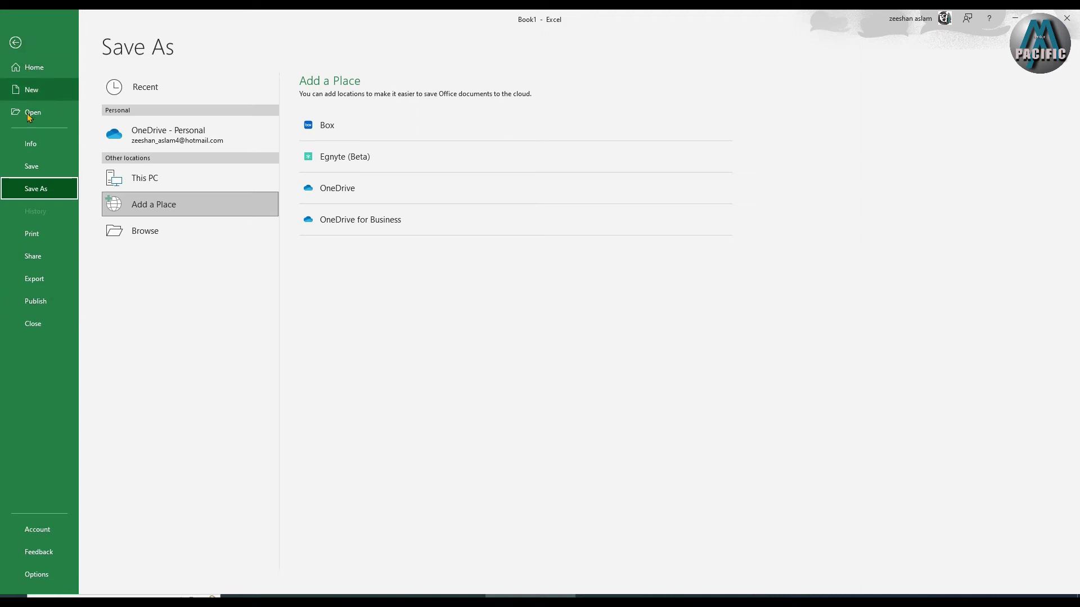
- View the Business category of online templates and return to the main list of new workbook options
click(32, 89)
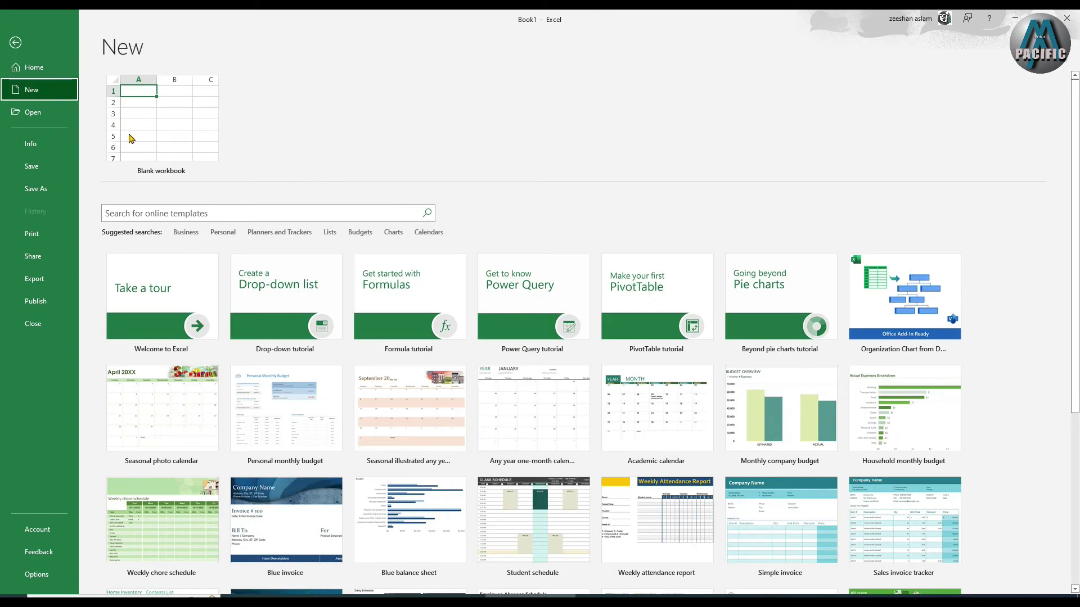
click(197, 233)
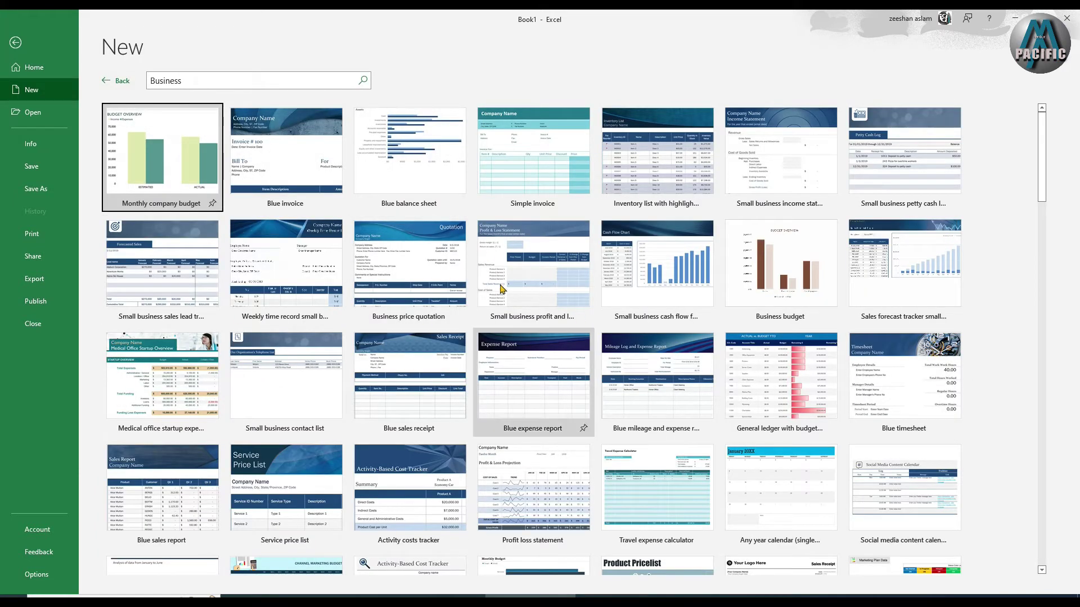
scroll(502, 301, down, 1)
scroll(304, 205, up, 1)
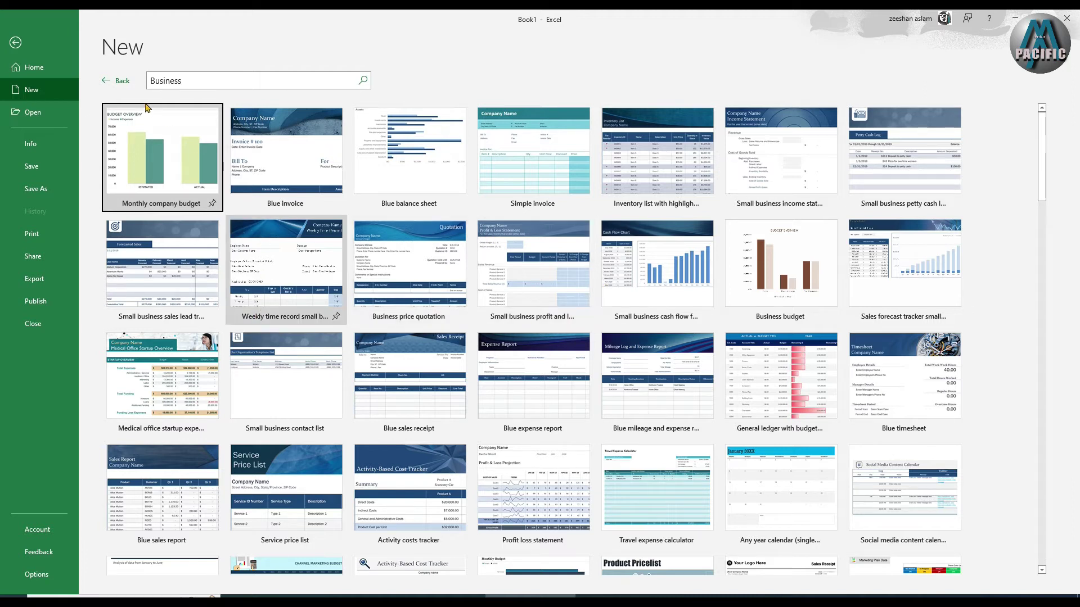
click(114, 79)
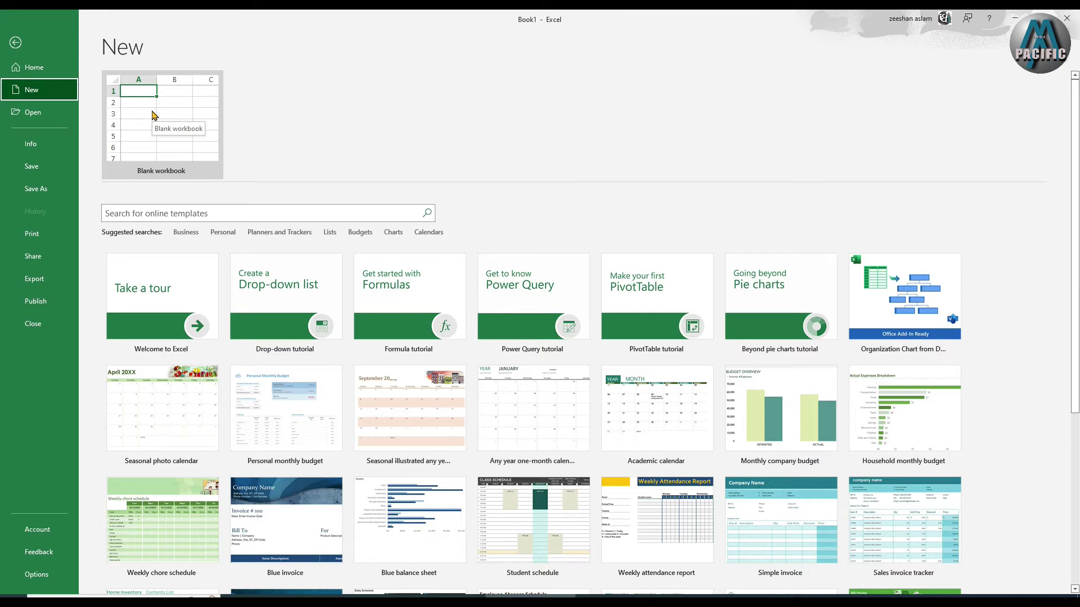
- Create a new blank workbook and show its empty worksheet
click(153, 113)
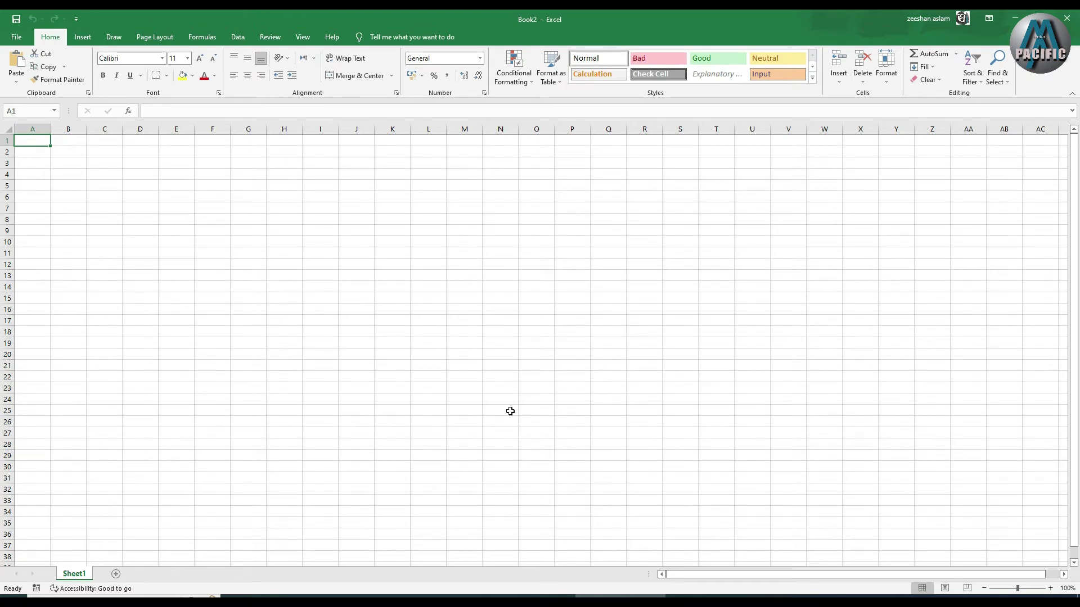
click(19, 37)
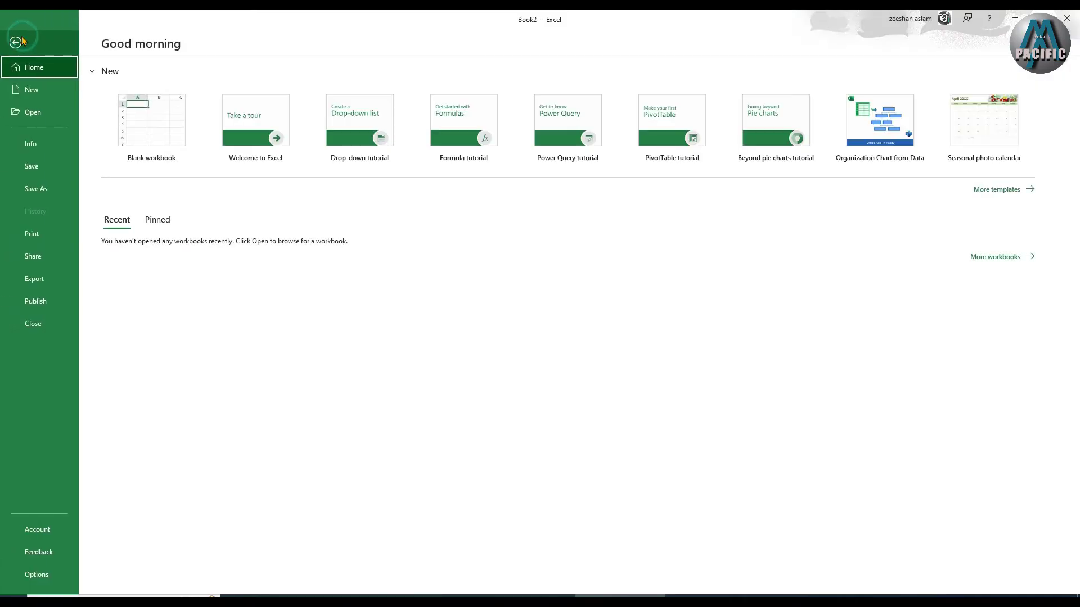
click(16, 43)
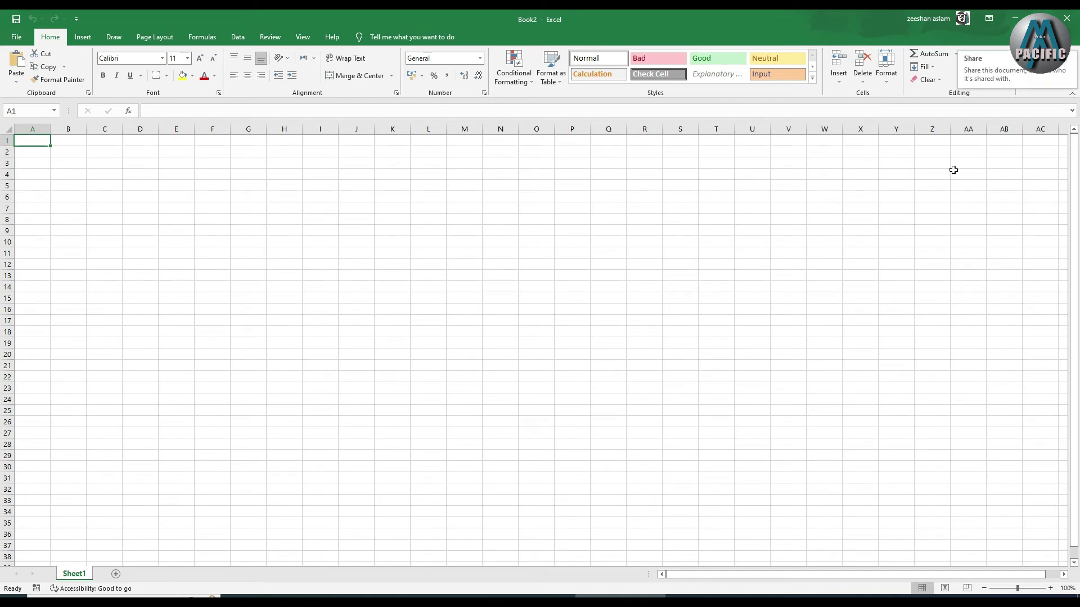
drag(1077, 255, 1079, 355)
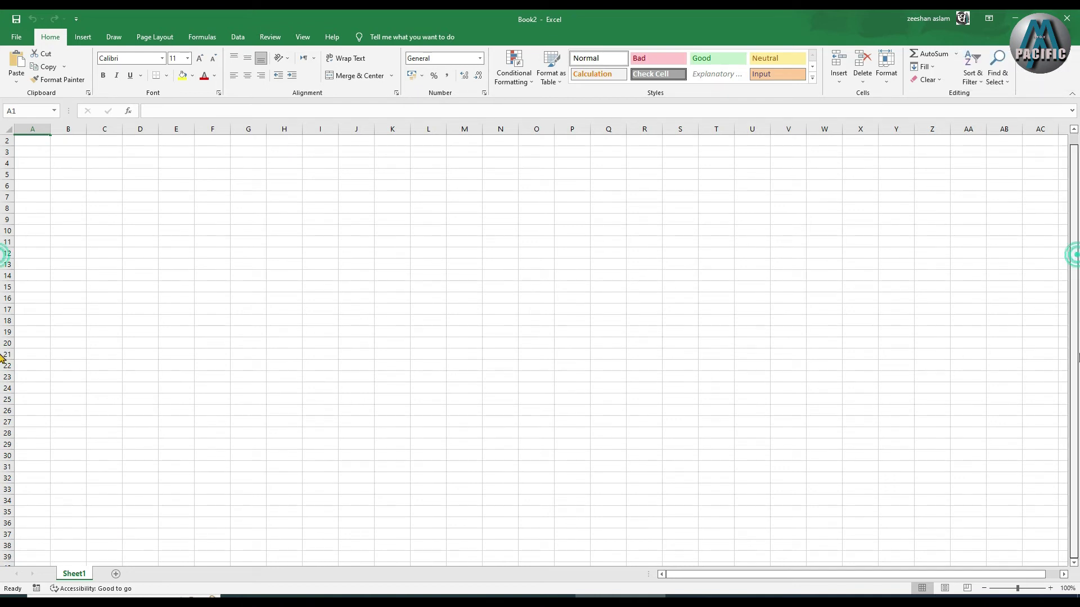
scroll(901, 392, up, 1)
click(700, 573)
drag(700, 574, 728, 575)
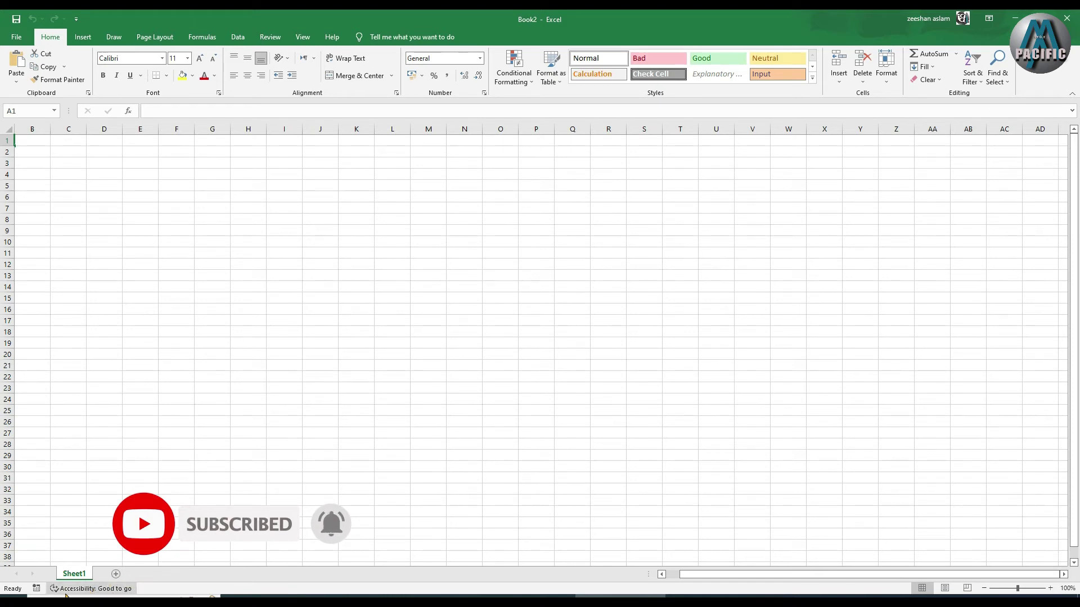
- Add two new worksheets to the workbook and make Sheet1 the active sheet
click(116, 574)
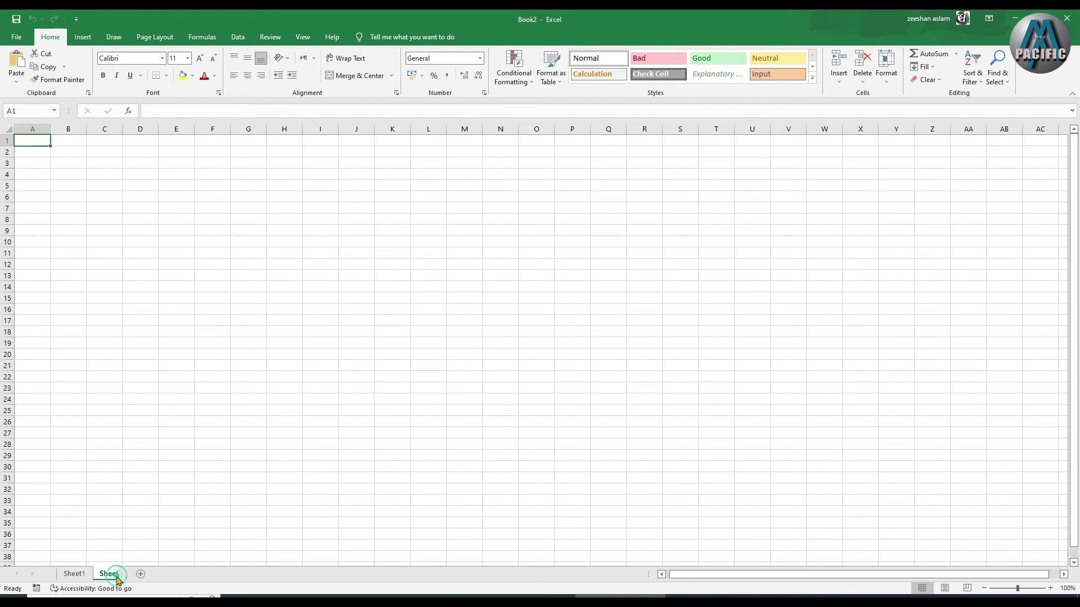
click(69, 574)
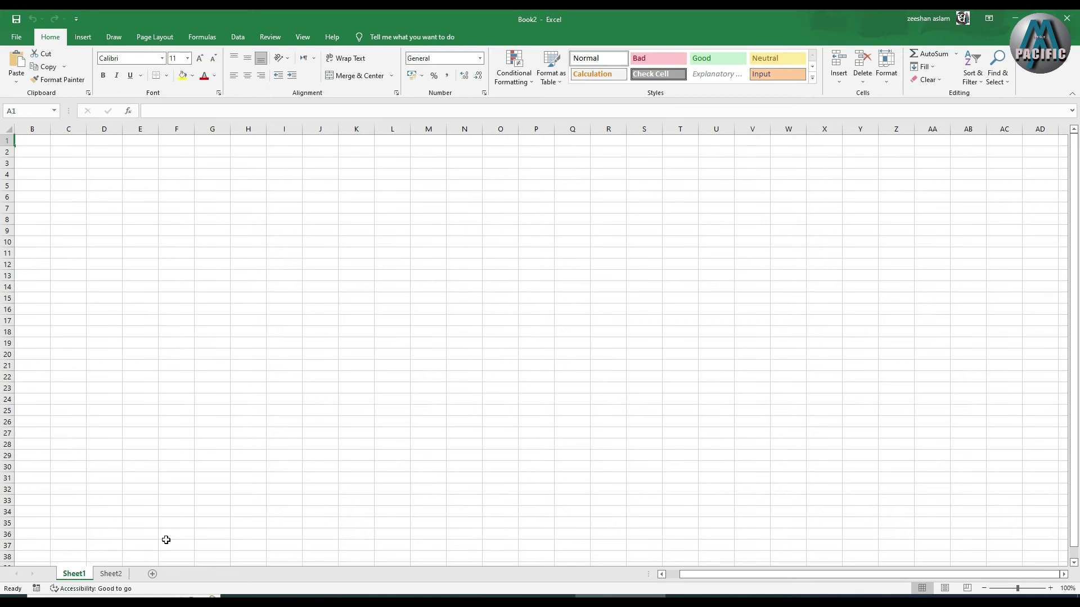
click(153, 574)
click(82, 579)
right_click(83, 580)
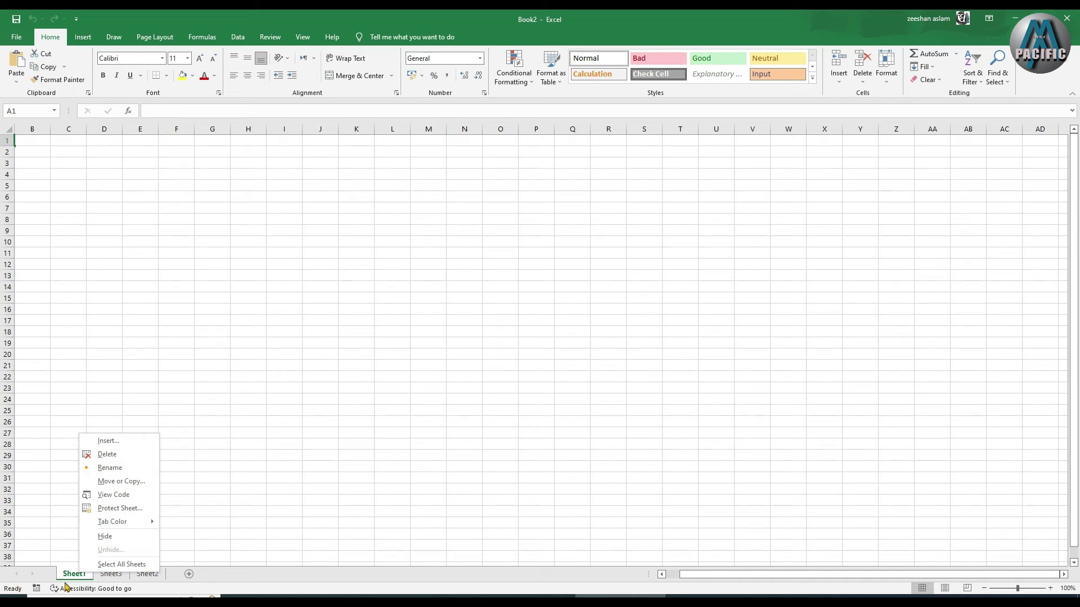
click(447, 498)
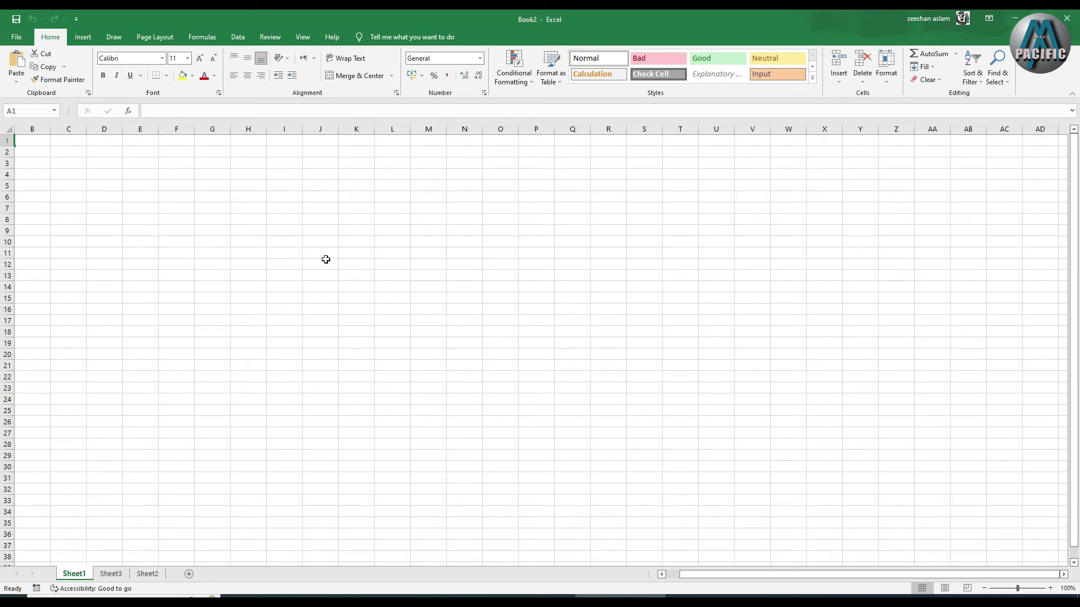
- Practise selecting and deselecting blocks of cells on Sheet1, including the range F4:AA32, and finish on cell I9
drag(193, 172, 766, 413)
click(208, 287)
click(246, 241)
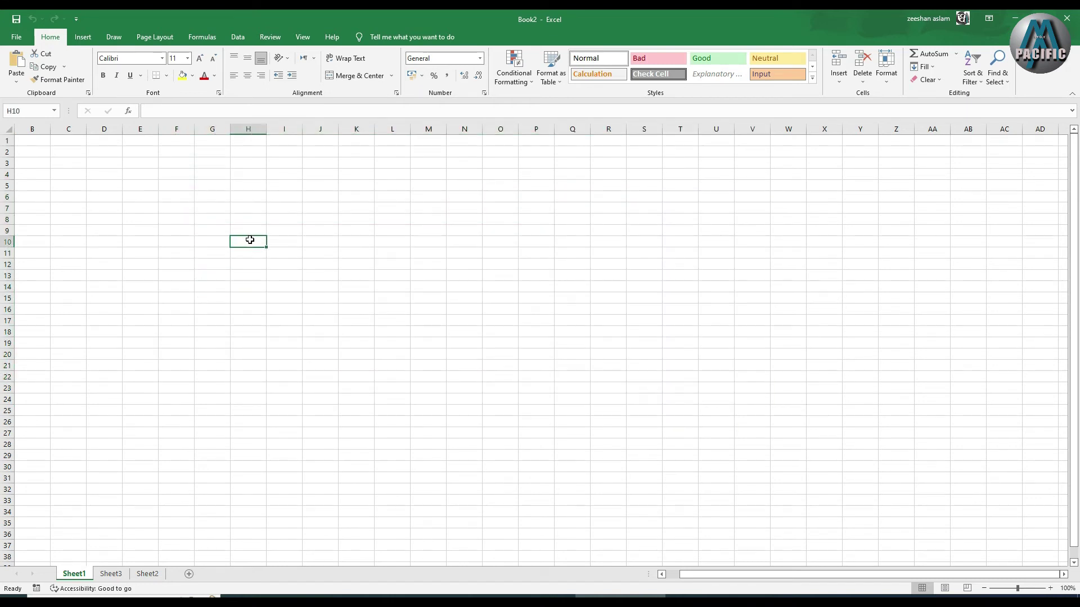
drag(105, 162, 489, 378)
click(489, 379)
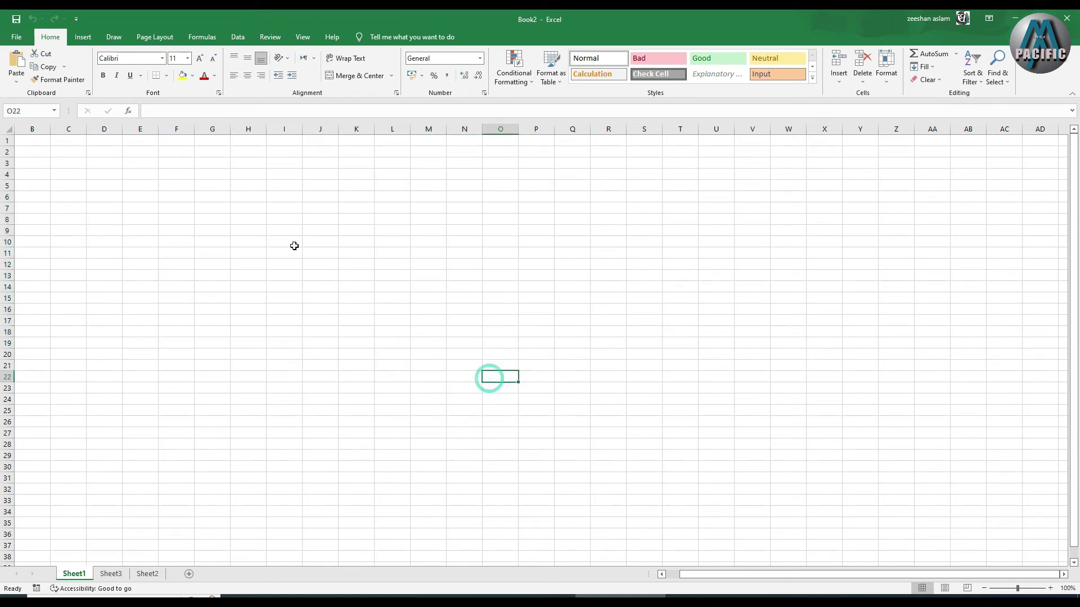
drag(181, 169, 936, 491)
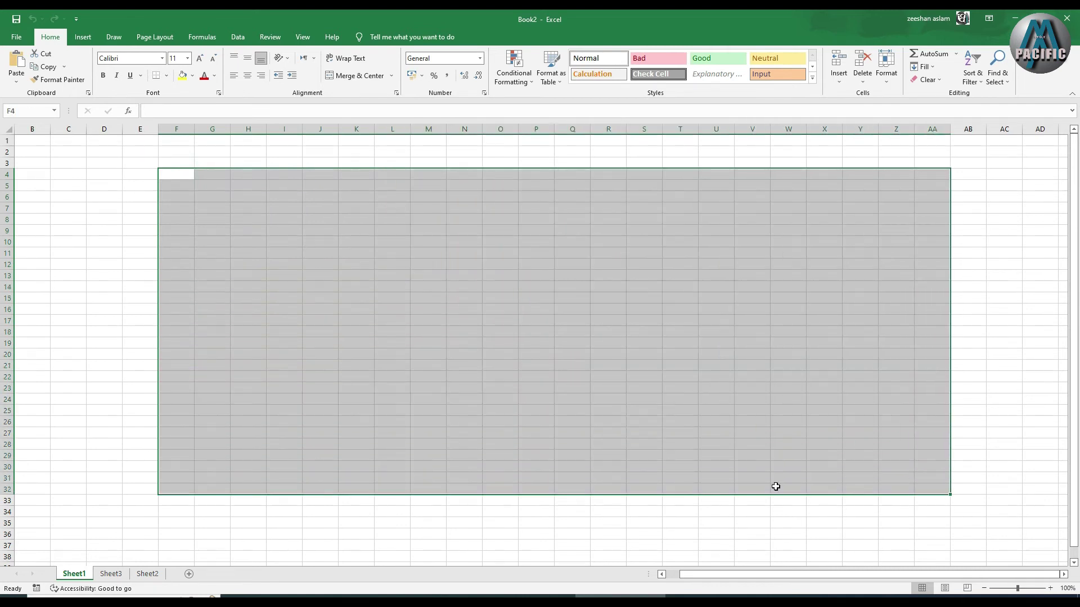
click(146, 216)
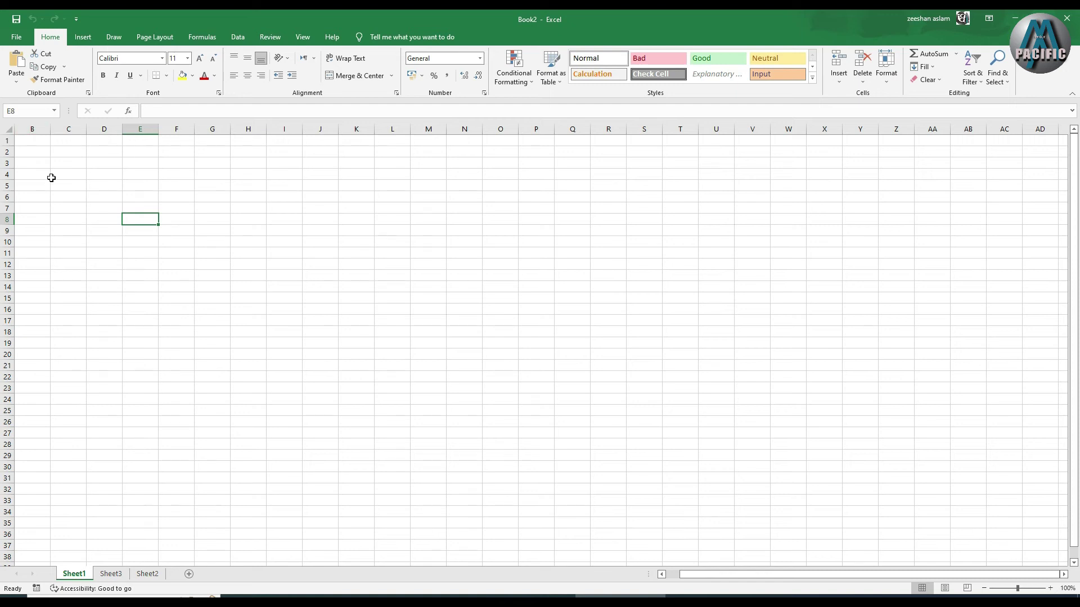
drag(54, 160, 692, 422)
click(301, 229)
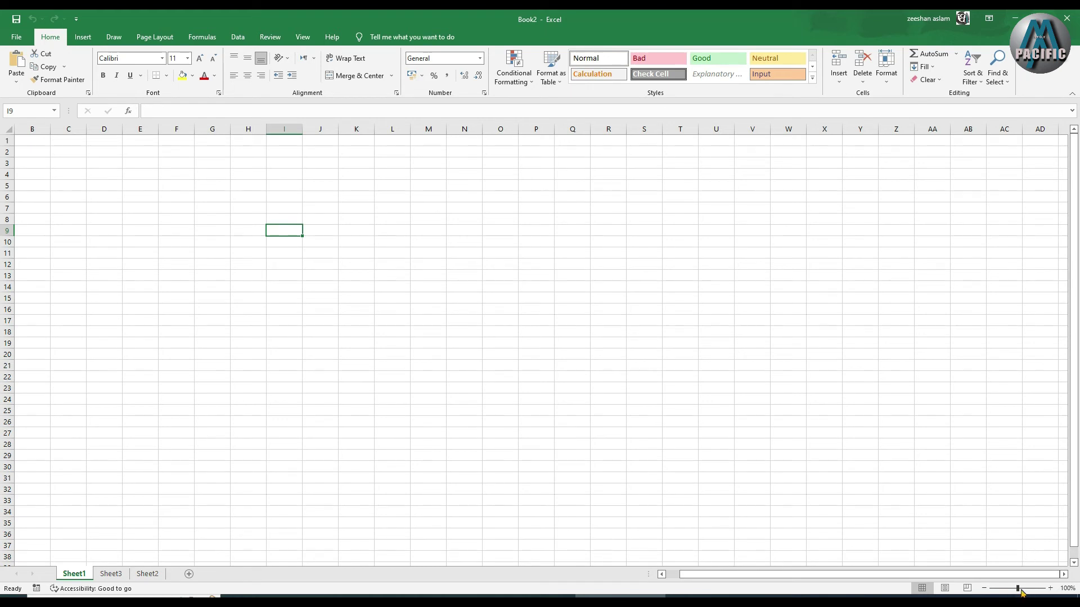
- Zoom Sheet1 in to 166% and view it in Page Layout and Page Break Preview before restoring Normal view
drag(1017, 589, 1034, 589)
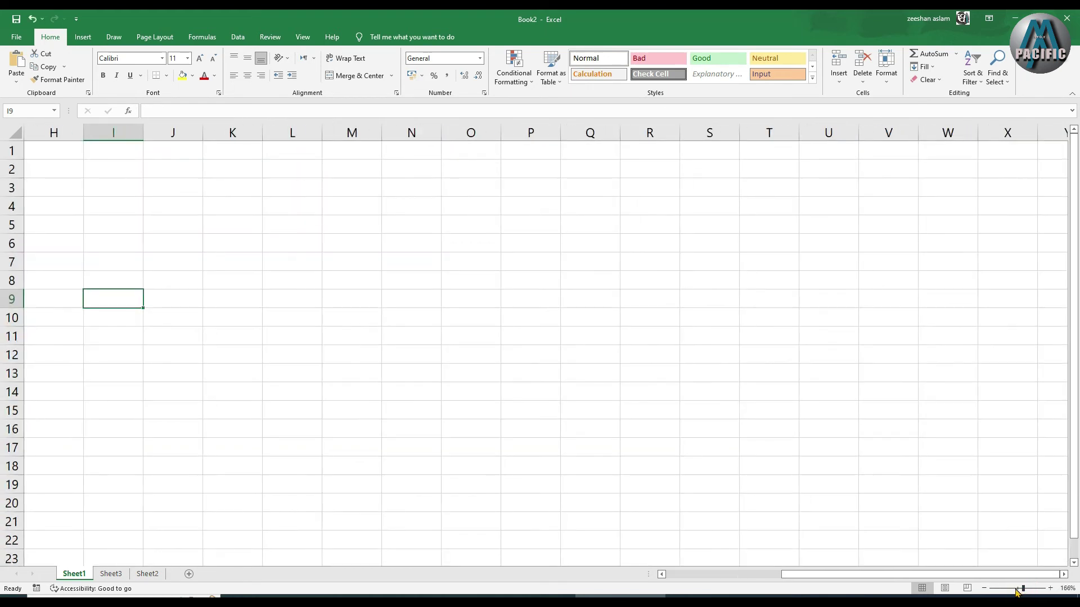
click(945, 588)
click(965, 589)
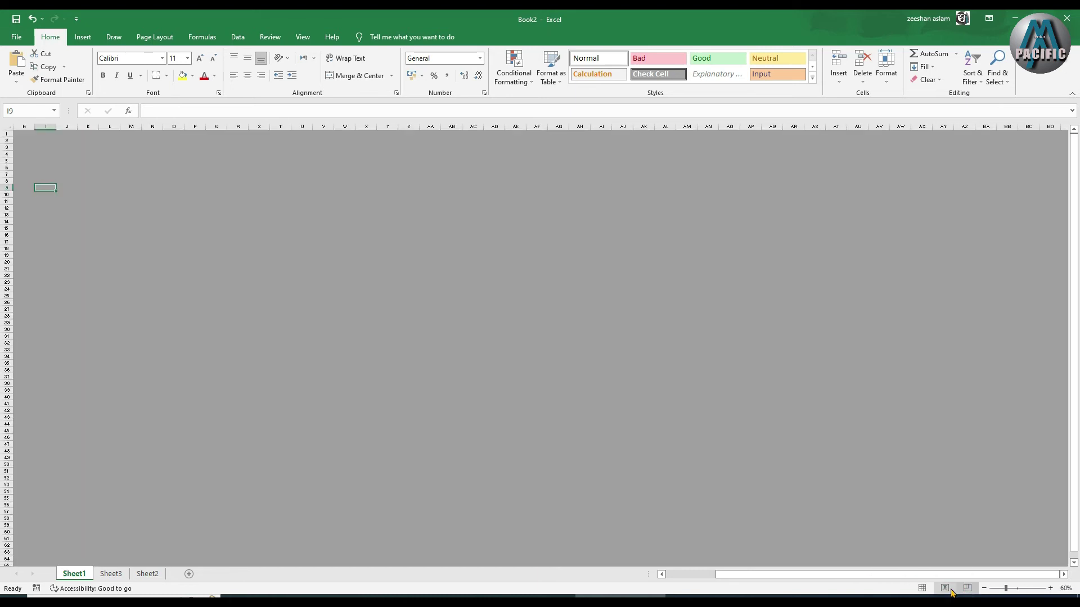
click(922, 588)
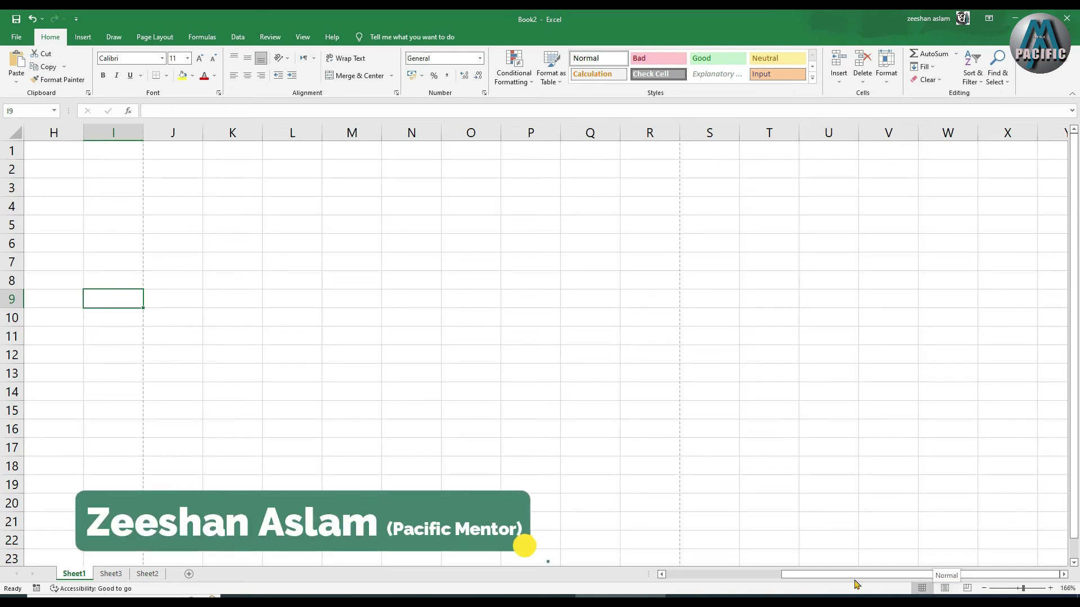
- View Sheet3 briefly, go back to Sheet1 and set its zoom to 100%
click(116, 574)
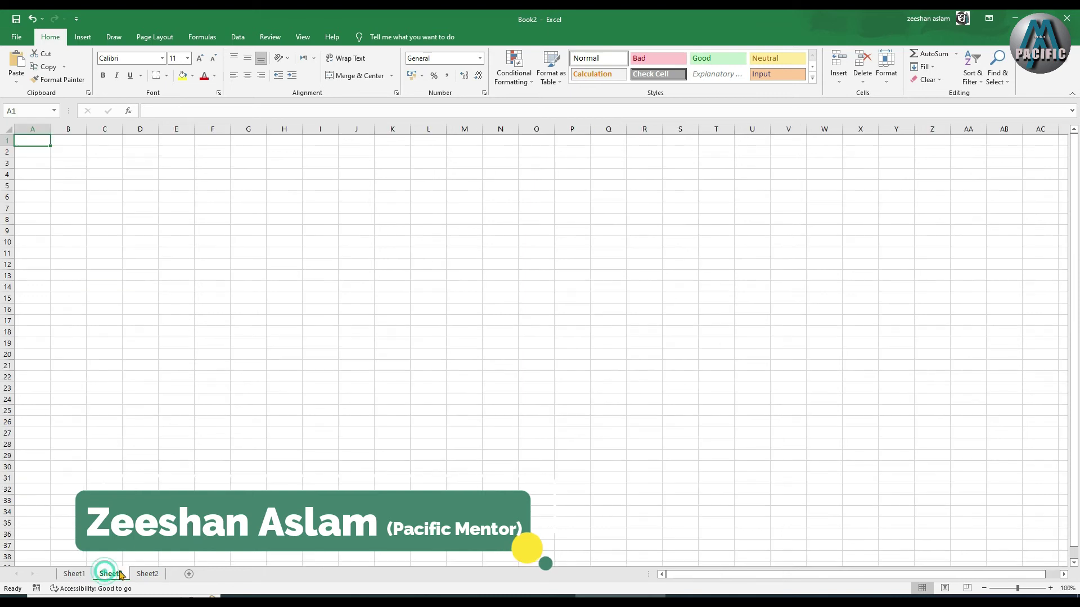
click(74, 573)
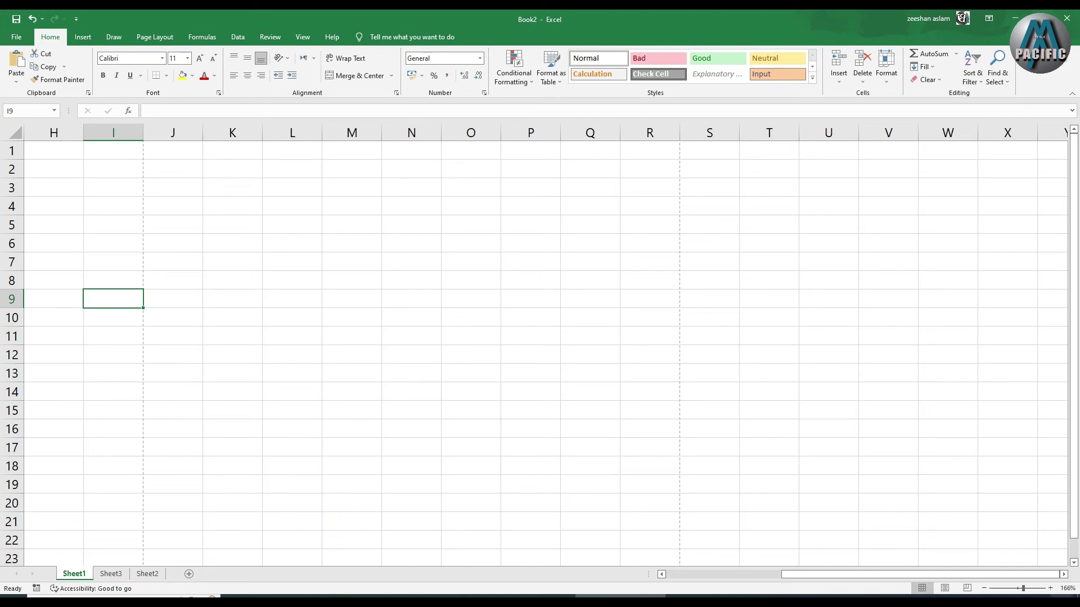
drag(1023, 588, 1011, 589)
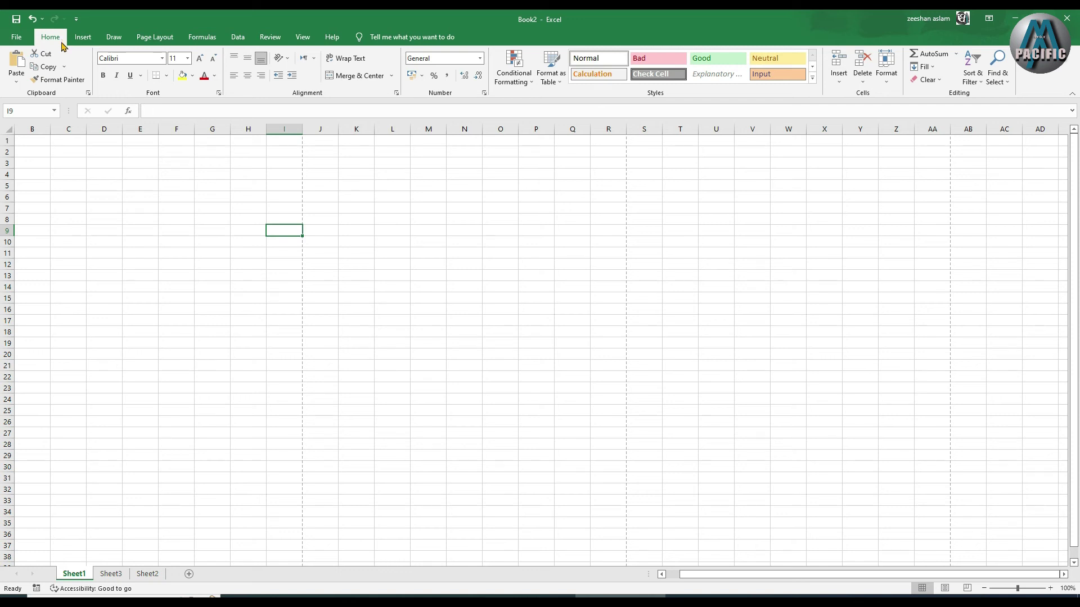
- Select the range C3:I17 on Sheet1, and replace that selection with the single cell G7
drag(77, 162, 272, 253)
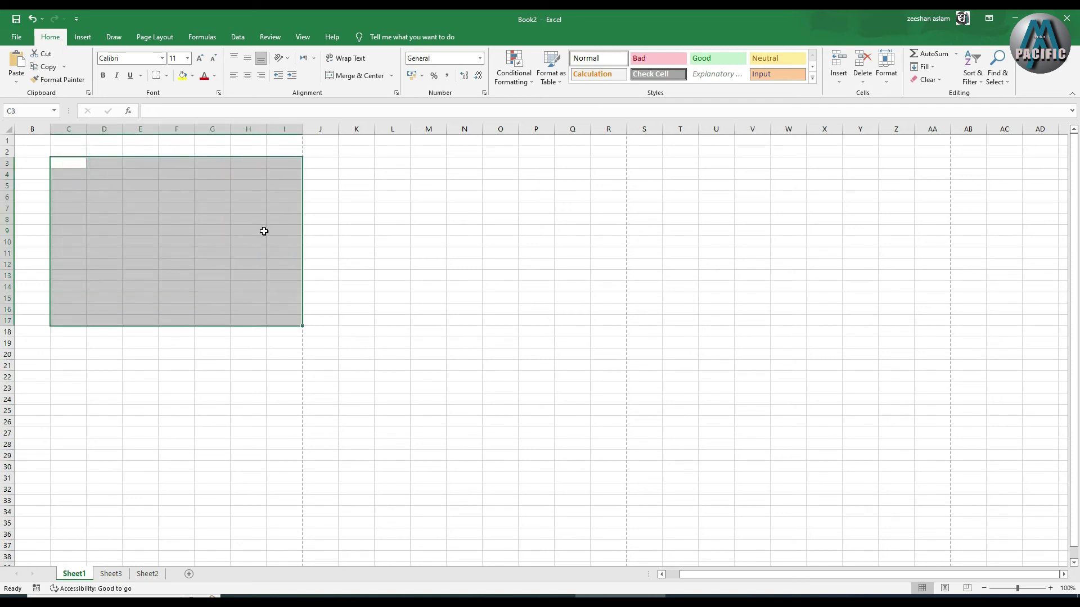
click(264, 231)
click(211, 207)
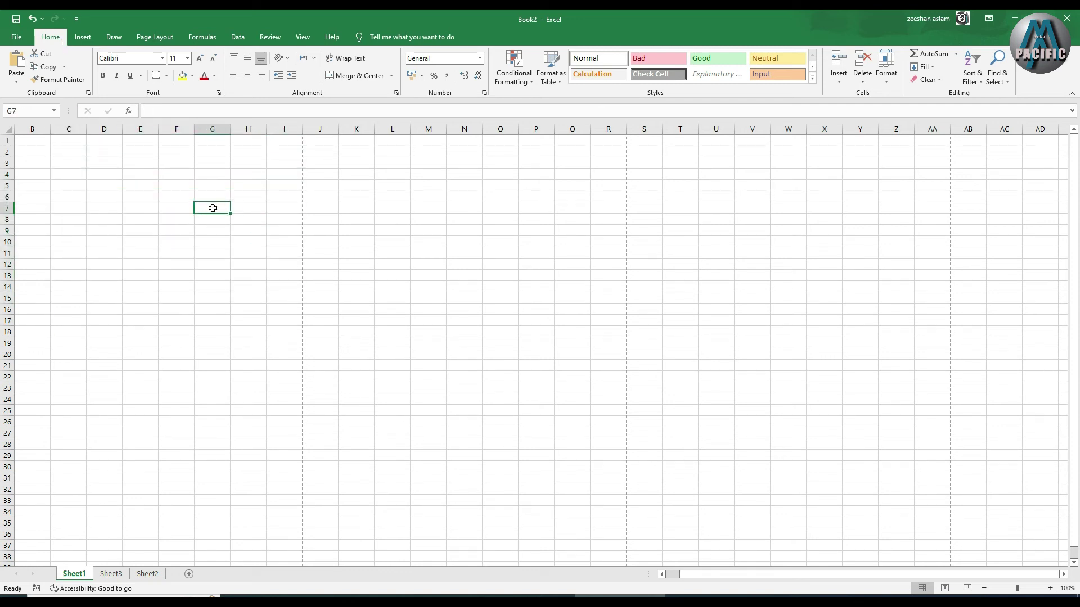